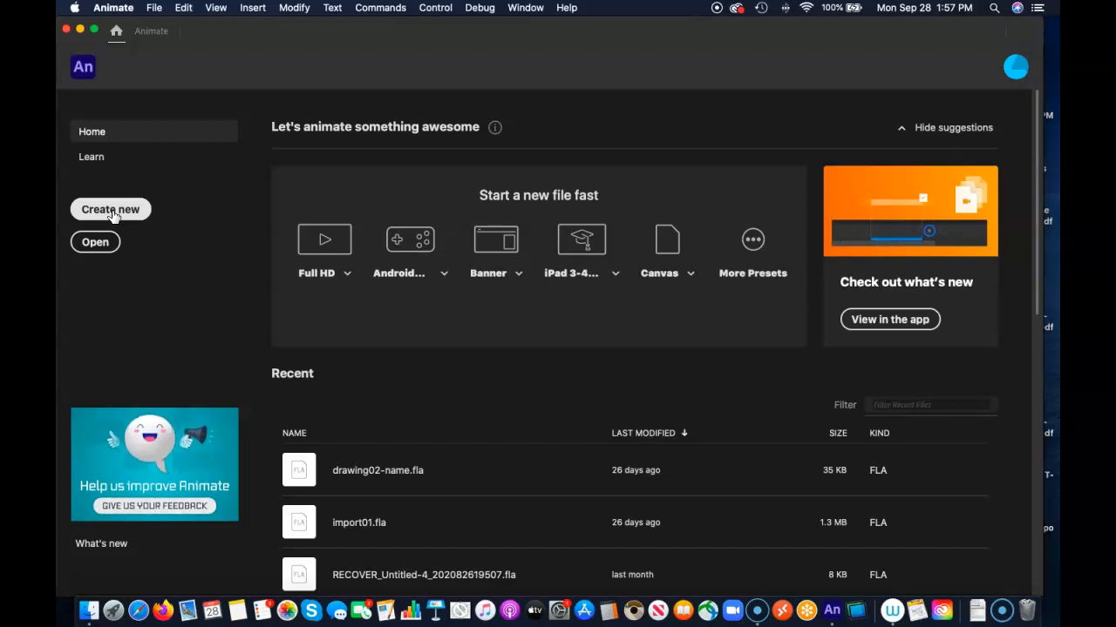
Create a Full HD 1920 x 1080 ActionScript 3.0 document at 24 fps and make the whole stage visible
click(114, 214)
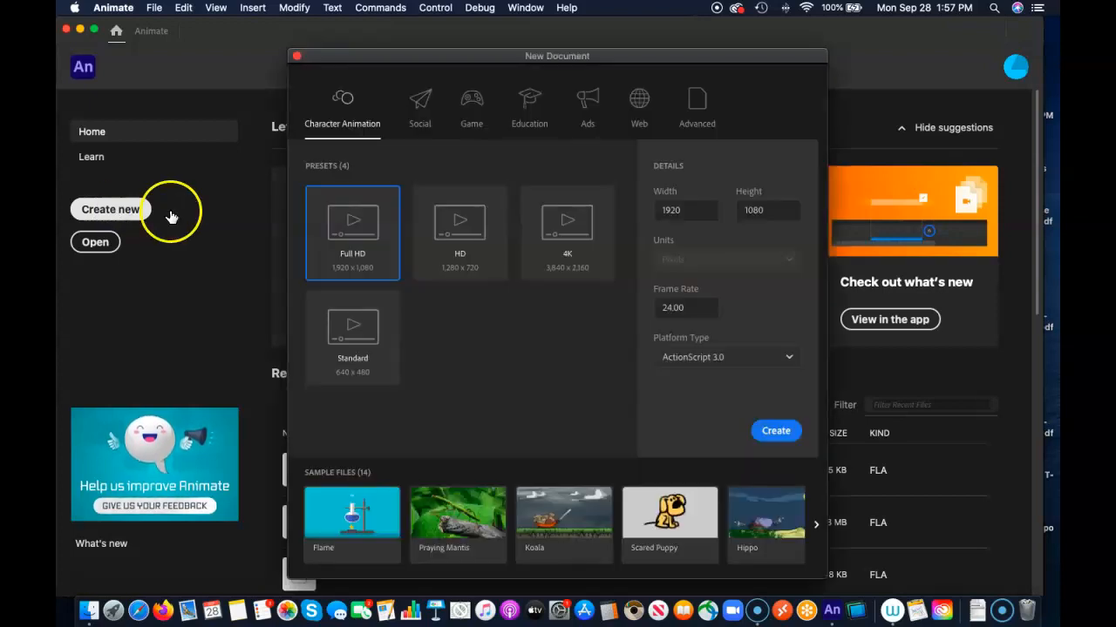
click(385, 221)
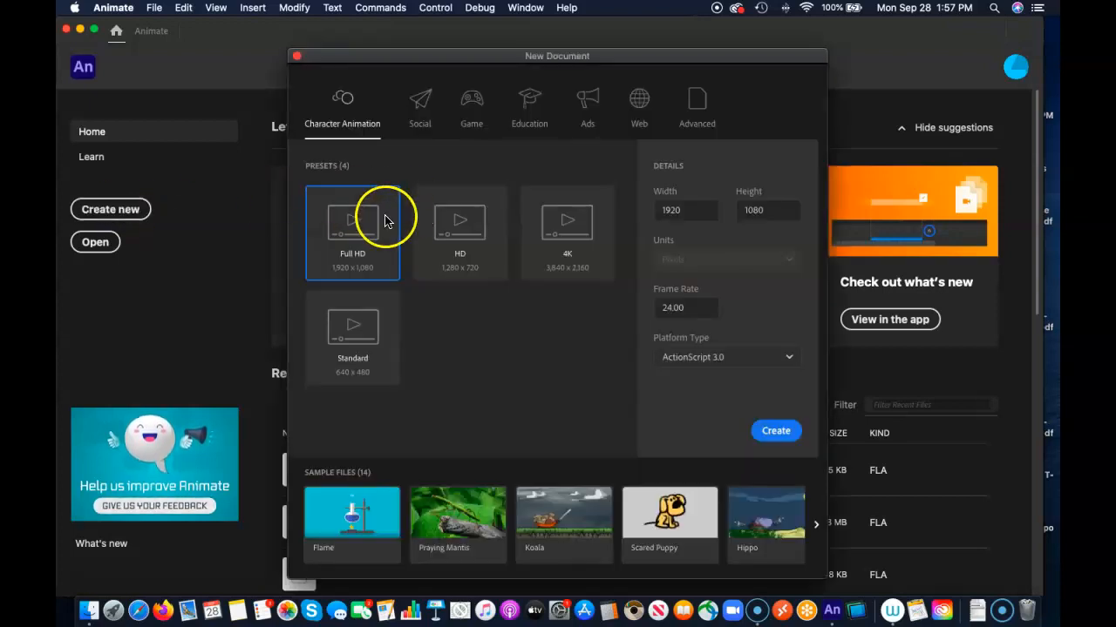
click(779, 431)
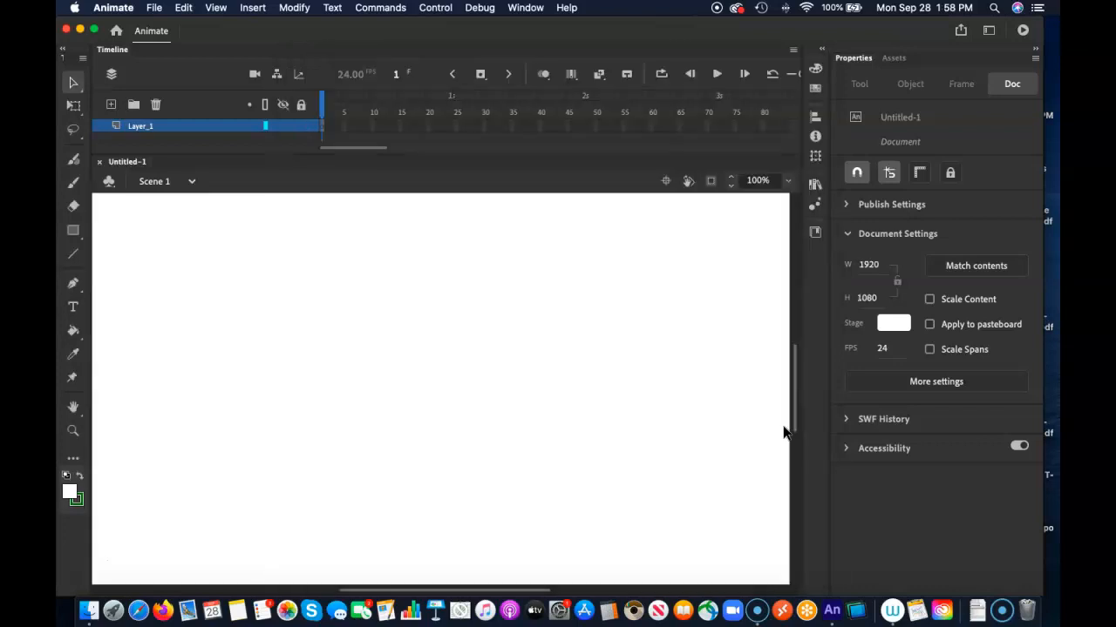
double_click(73, 407)
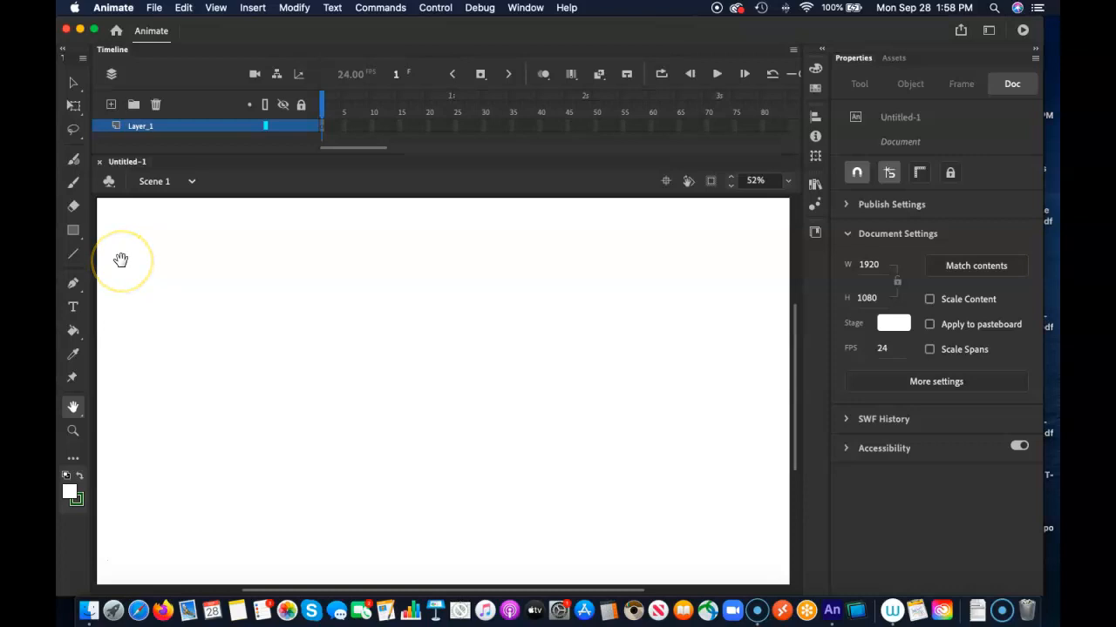
key(super+minus)
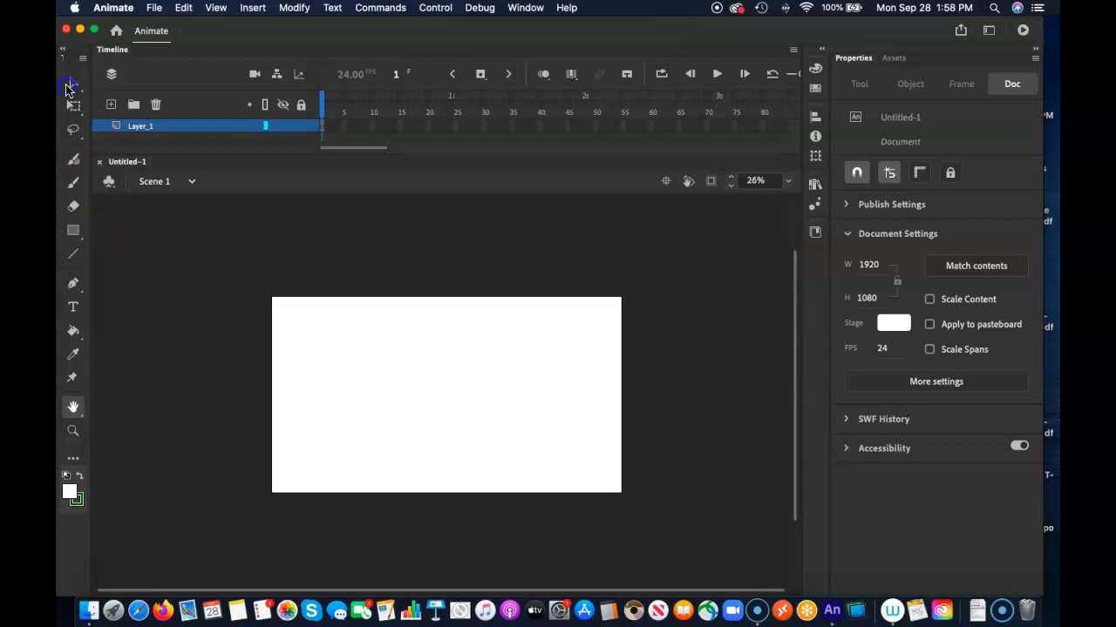
Activate the Rectangle tool and set its fill colour to blue #0099CC
click(73, 82)
click(74, 232)
click(75, 235)
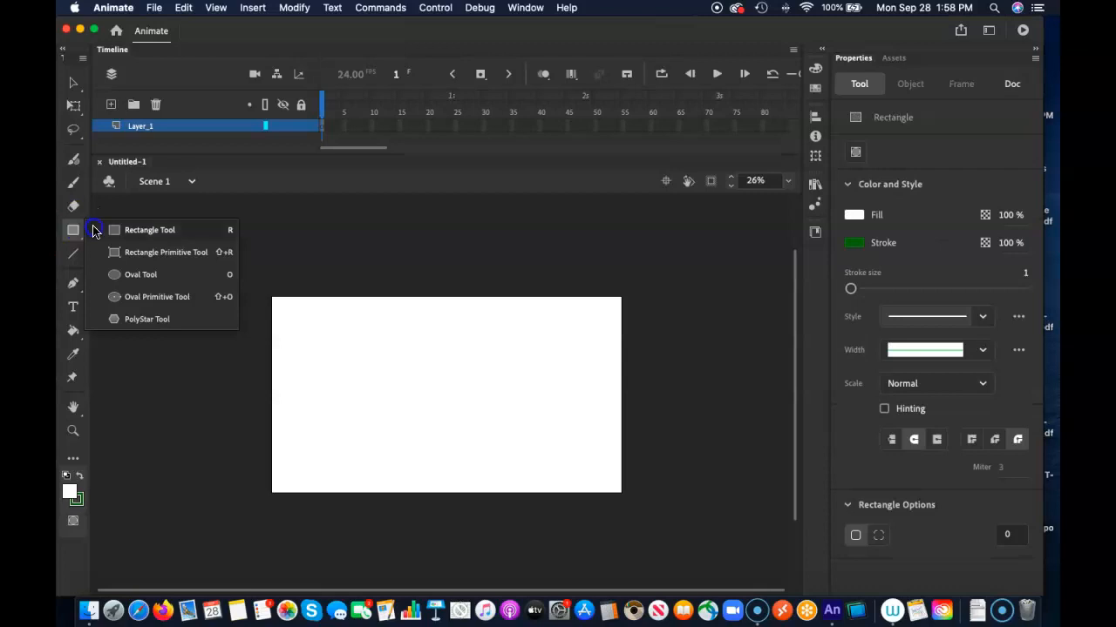
click(130, 229)
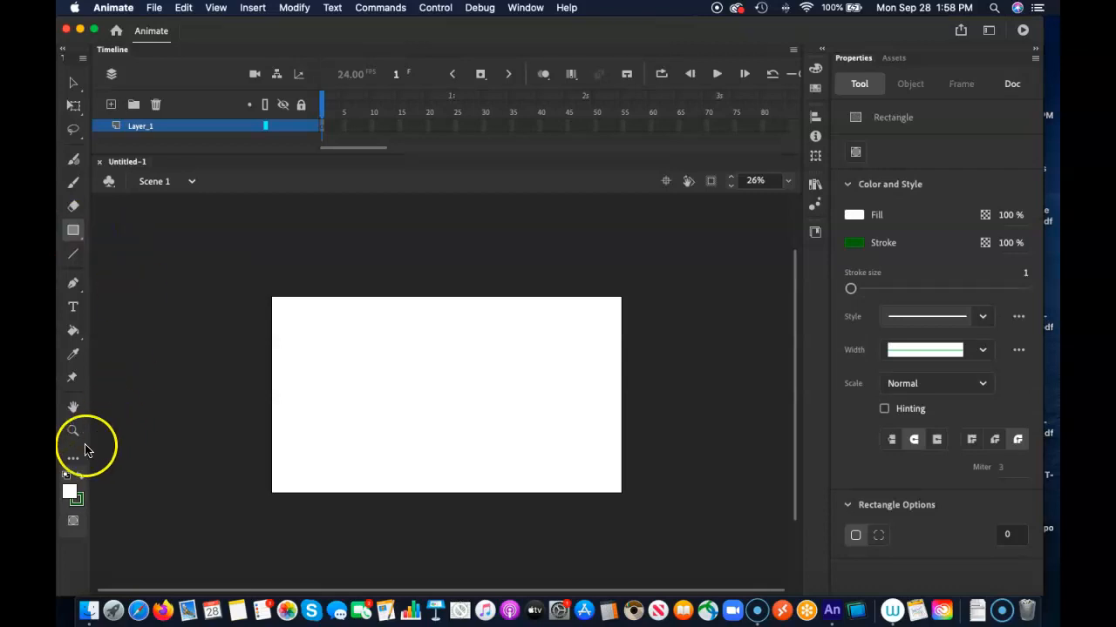
click(70, 492)
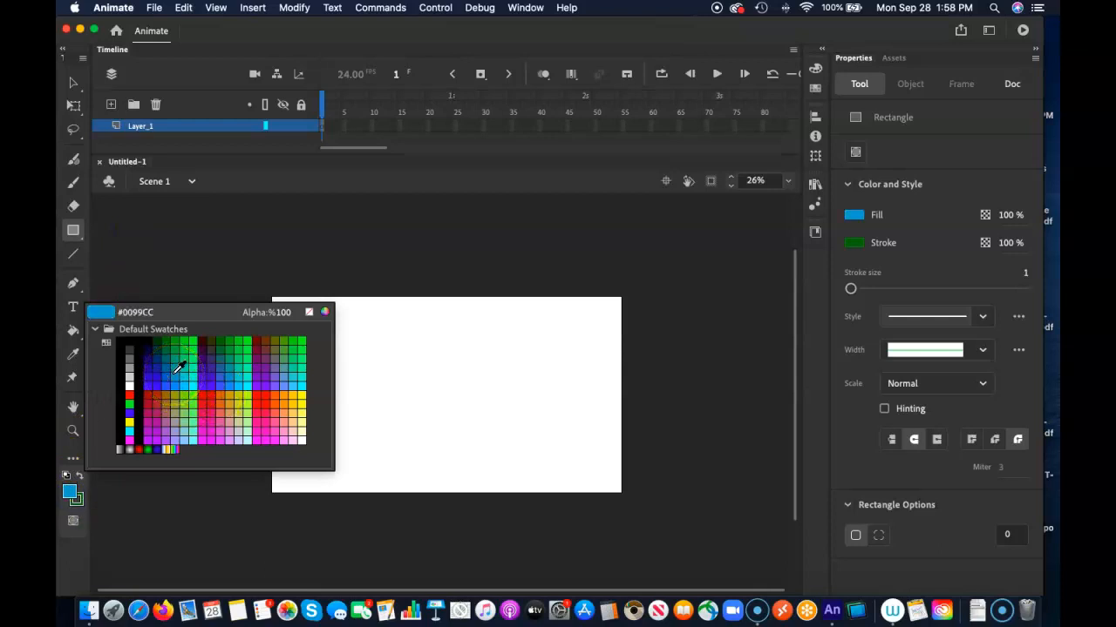
click(177, 369)
Undo a trial outlined square, remove the stroke colour, and draw a blue rectangle about 180 by 344 px near the stage's upper-left corner
drag(332, 339, 407, 417)
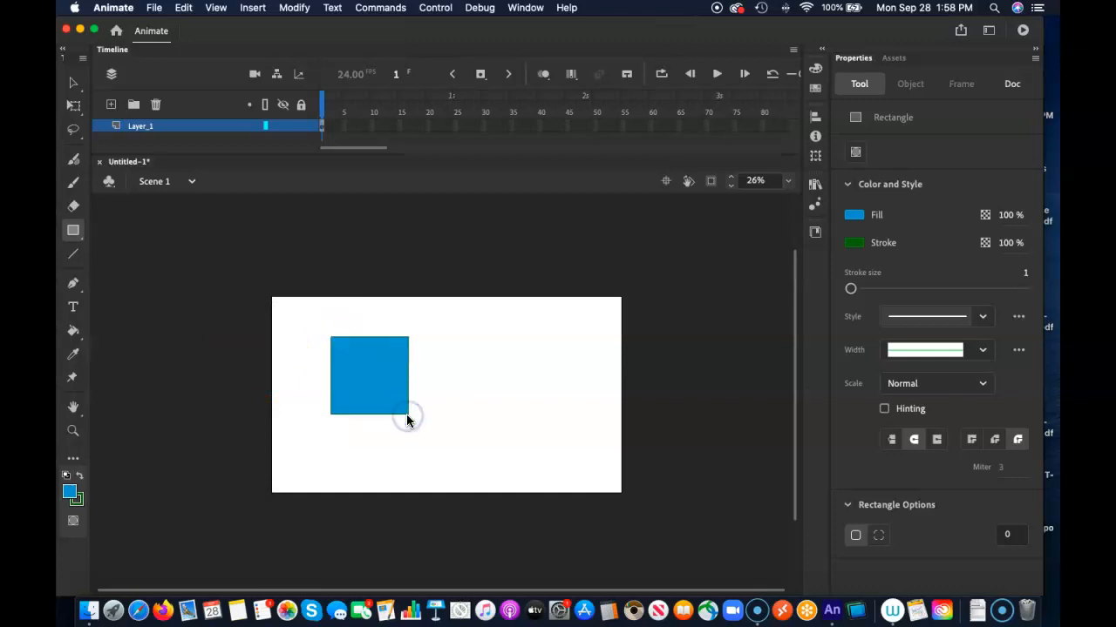
key(super+z)
click(78, 505)
click(311, 312)
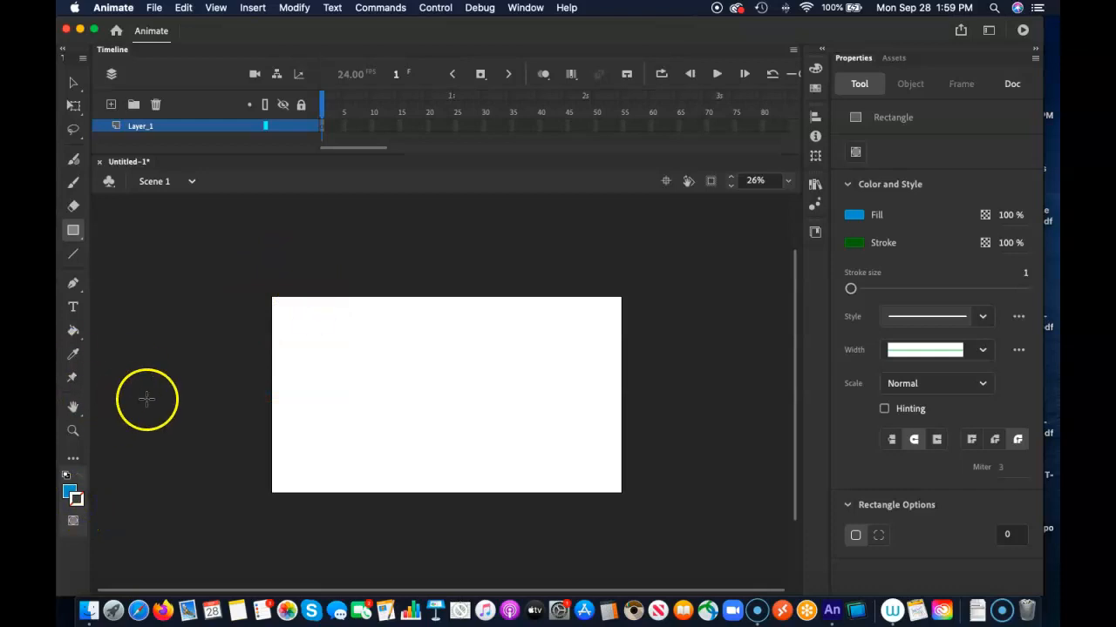
mouse_move(306, 318)
mouse_down()
mouse_move(343, 364)
mouse_move(340, 380)
mouse_up()
Convert the rectangle to a Graphic symbol named "blue rectangle" and reposition its instance at about X 153, Y 75
click(74, 407)
key(super+equal)
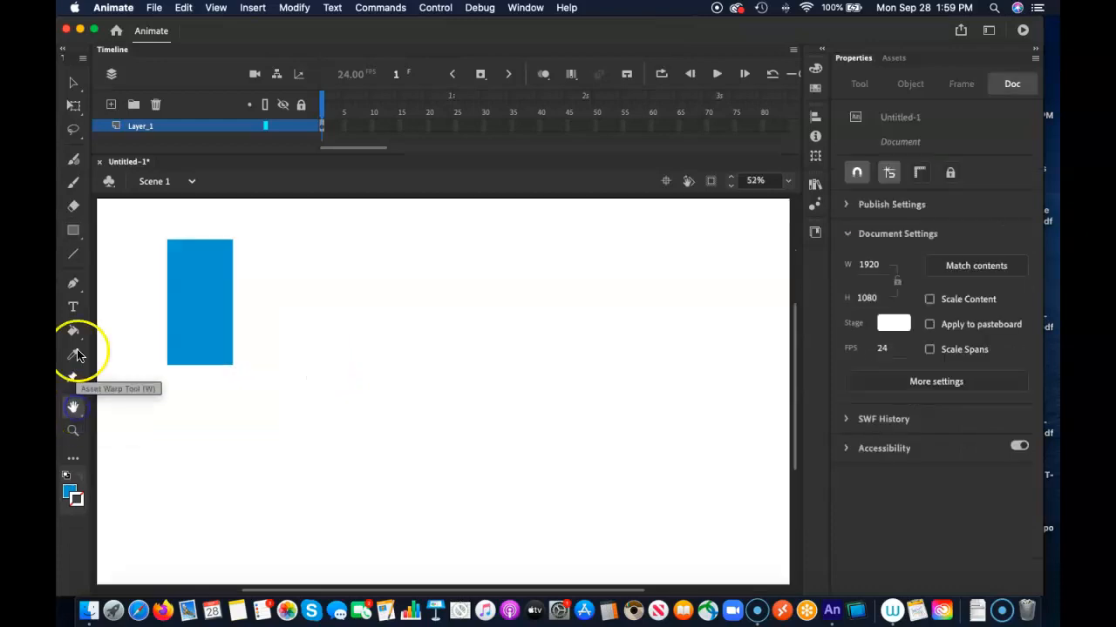
click(73, 82)
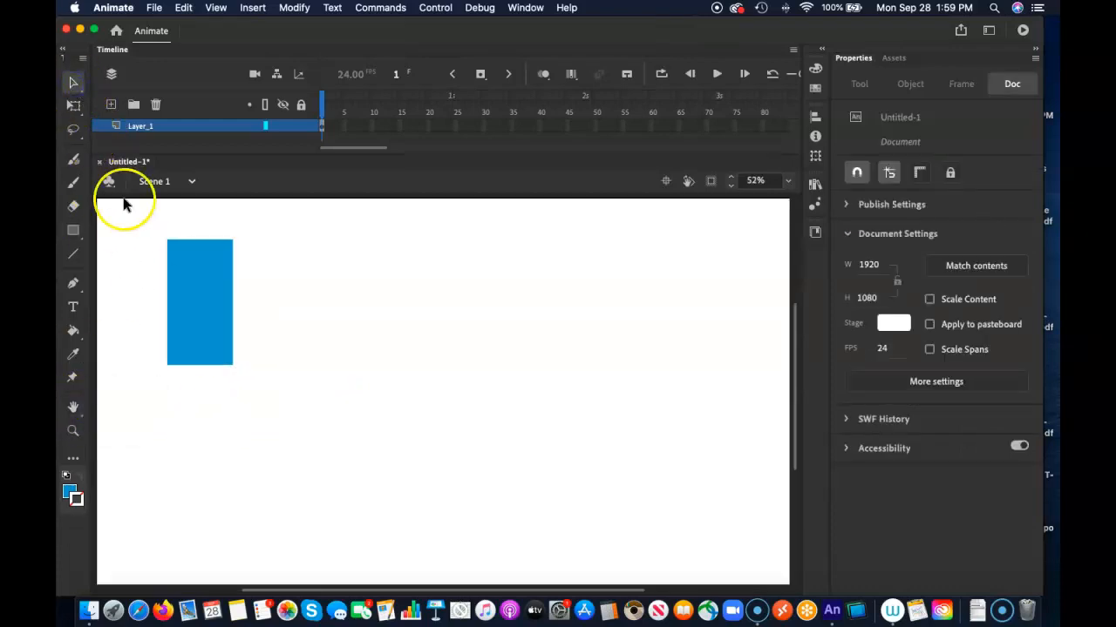
click(211, 281)
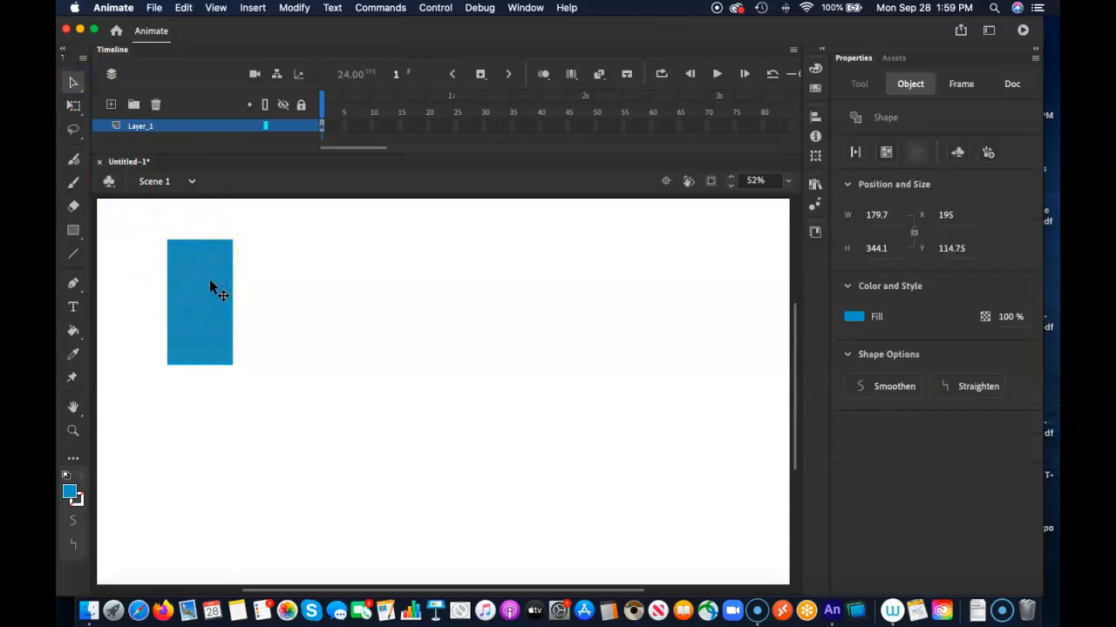
key(F8)
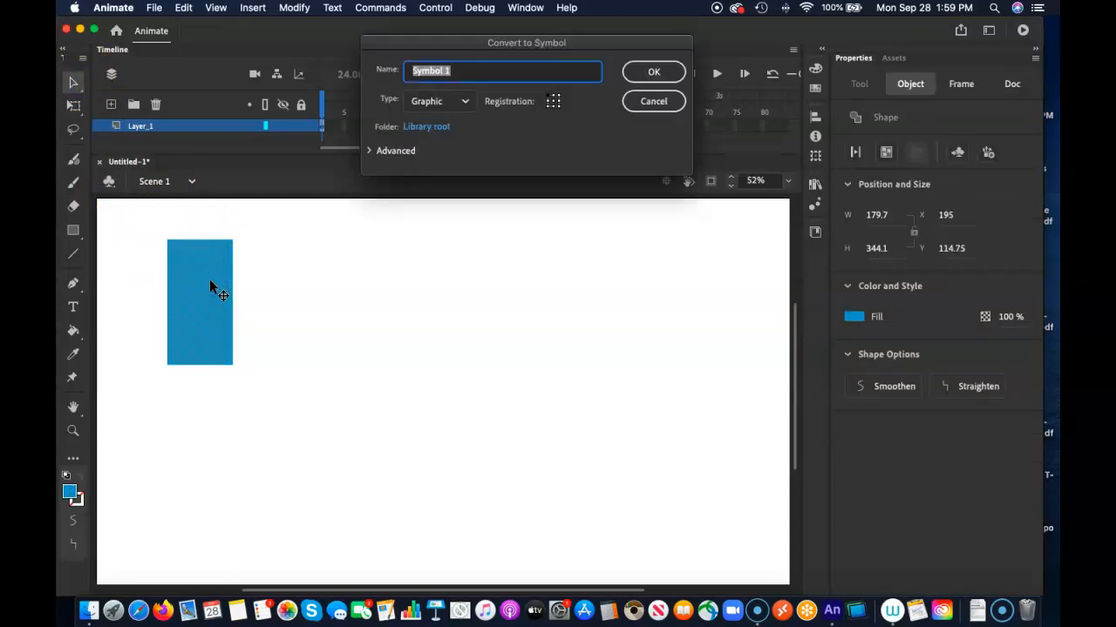
text(blue rectangle)
click(409, 103)
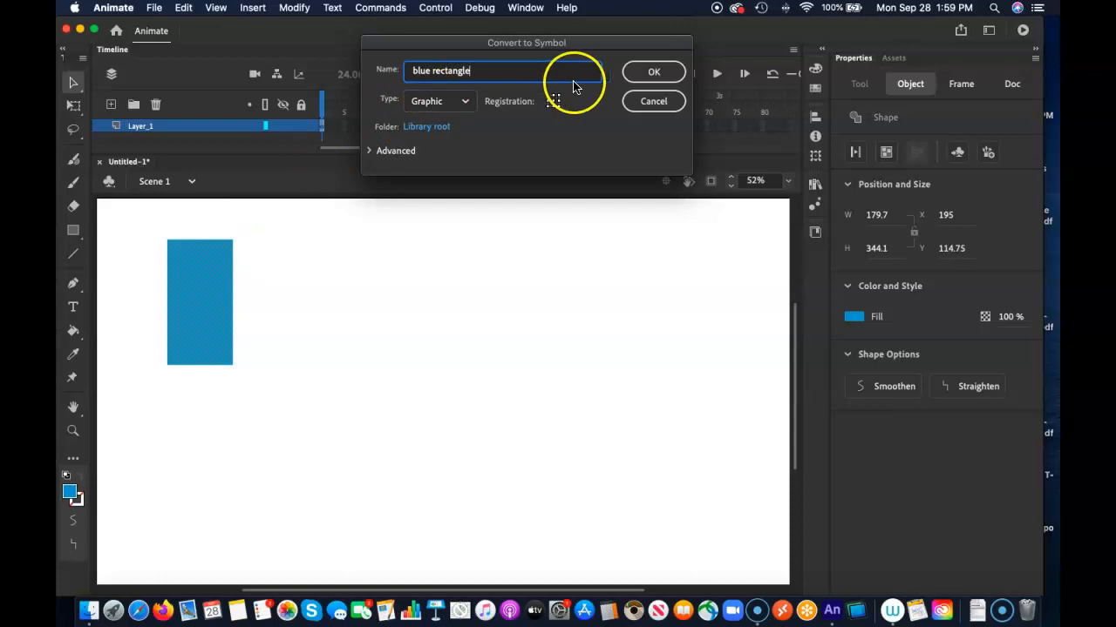
click(653, 71)
drag(222, 355, 206, 383)
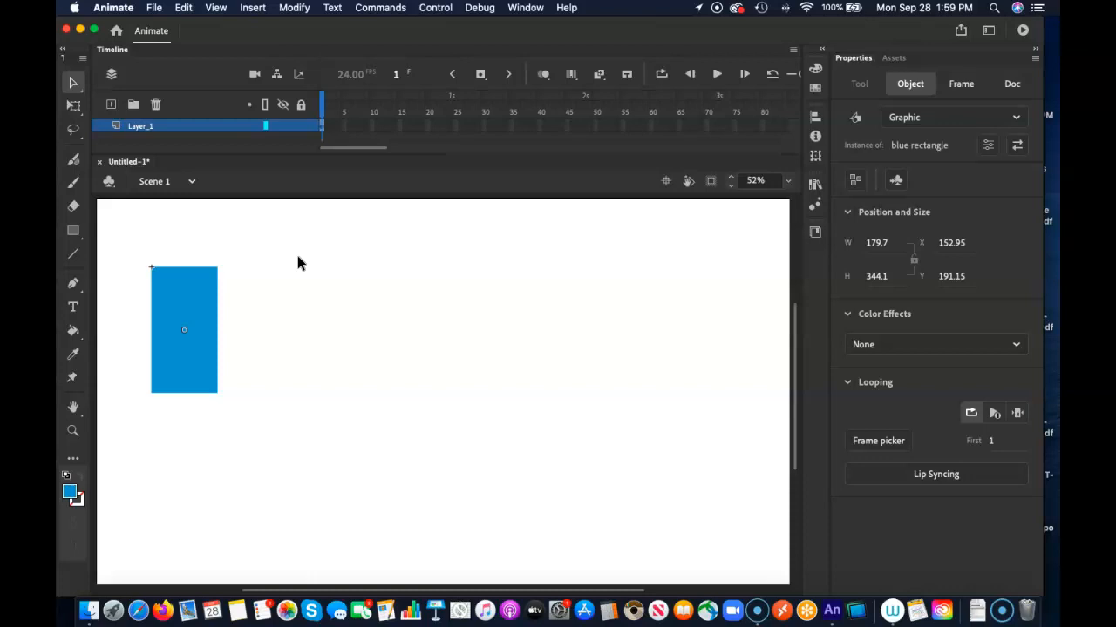
drag(202, 309, 197, 276)
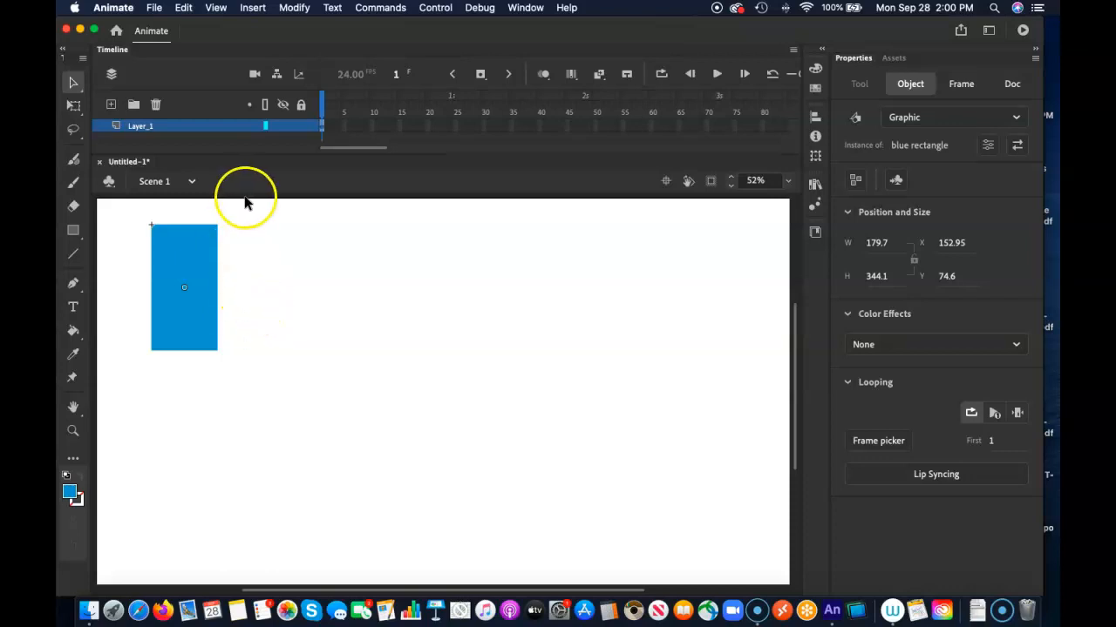
Extend Layer_1 to frame 49 and scrub the playhead back to frame 1
click(587, 130)
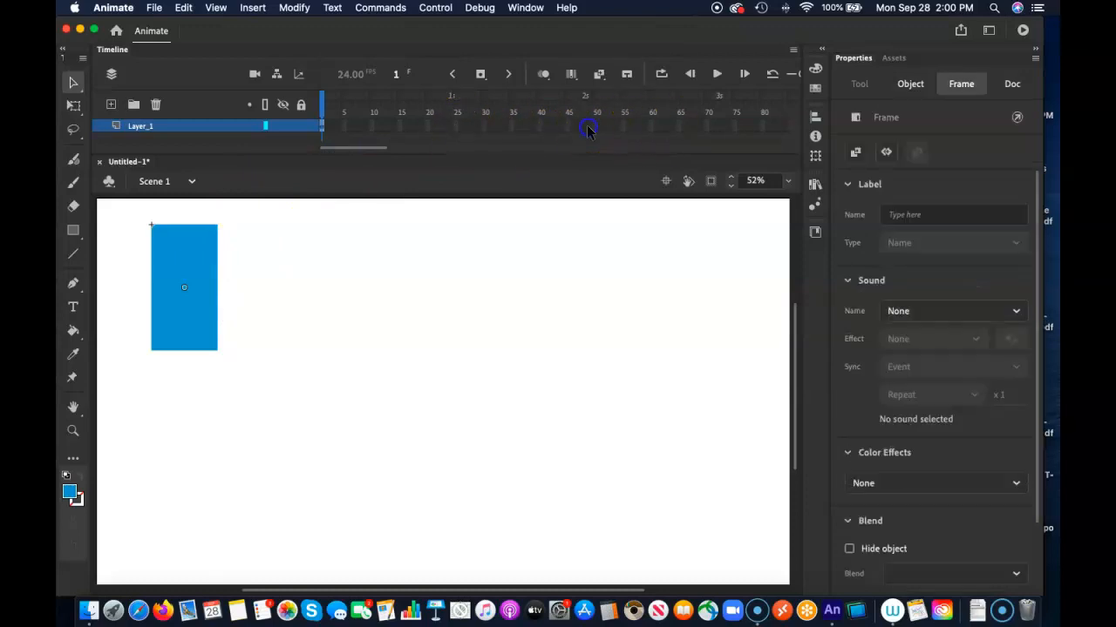
key(F5)
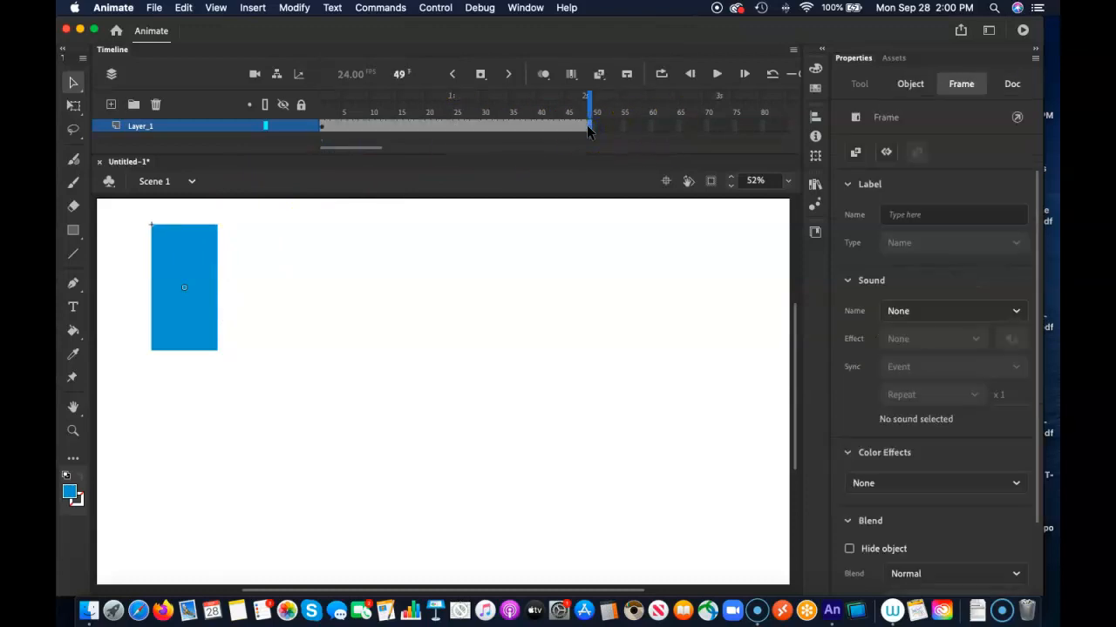
drag(589, 108, 494, 112)
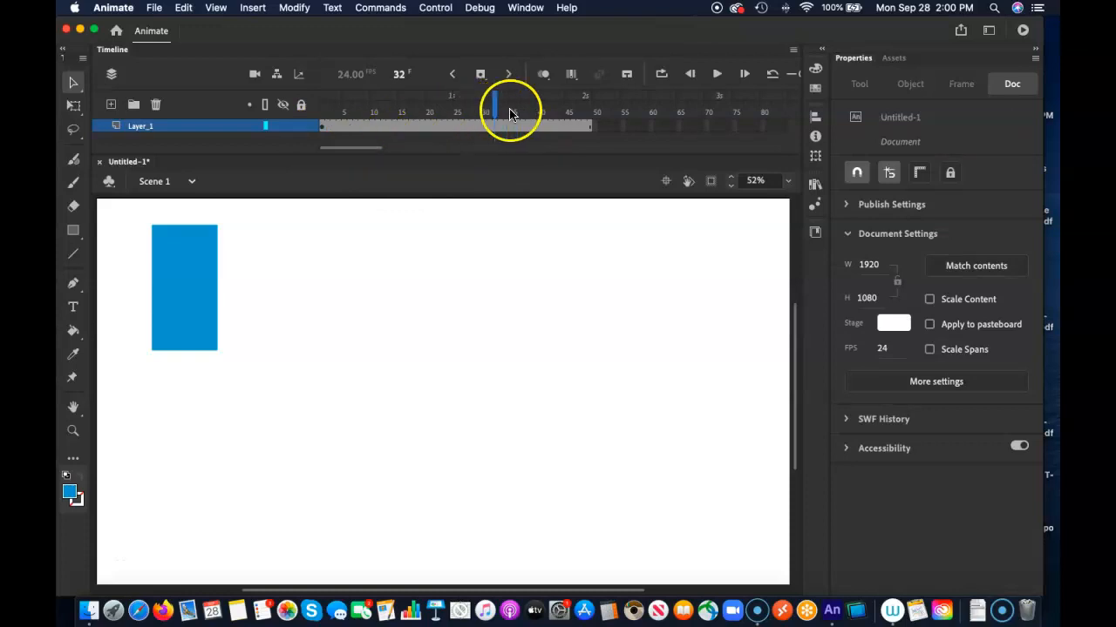
drag(498, 108, 264, 94)
Create a motion tween across the frame span of Layer_1
click(206, 129)
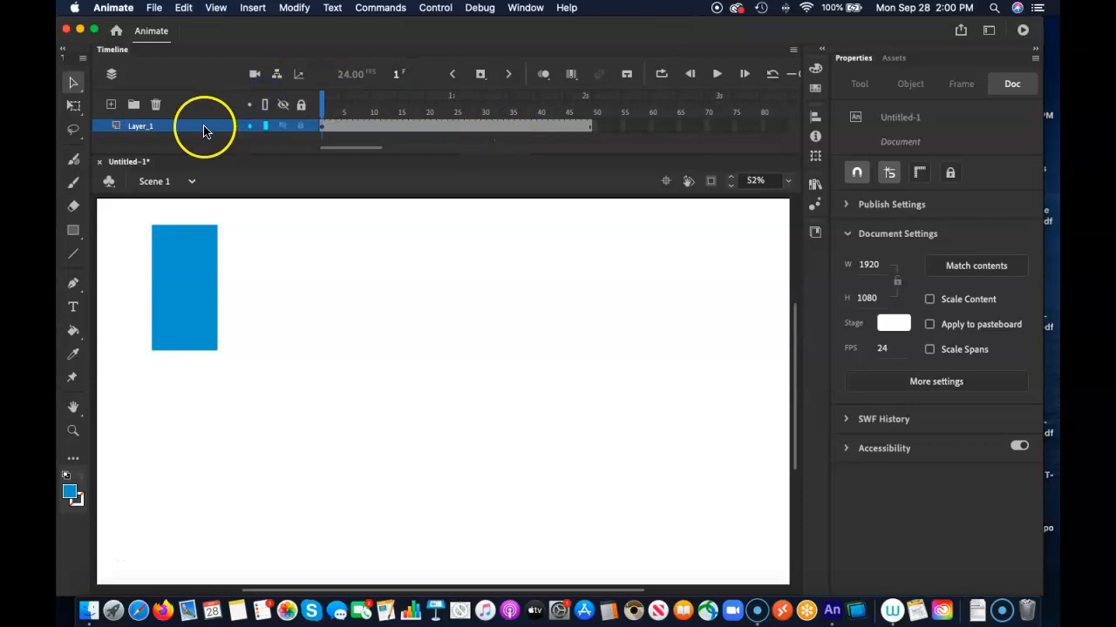
mouse_move(397, 127)
mouse_down()
mouse_move(424, 138)
mouse_move(400, 128)
mouse_up()
right_click(399, 128)
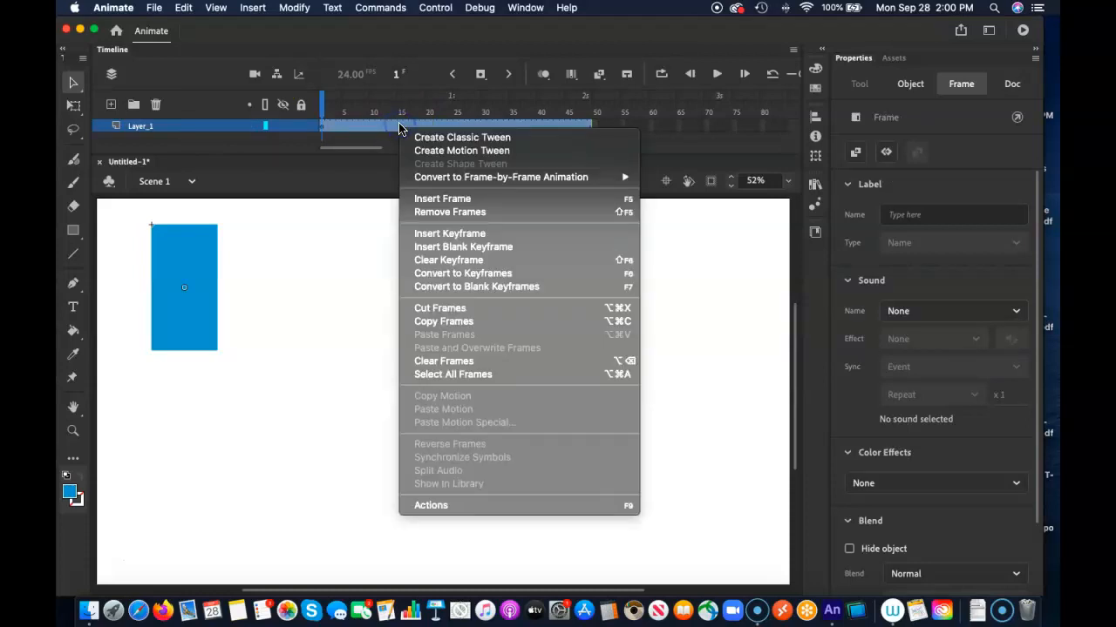
click(434, 155)
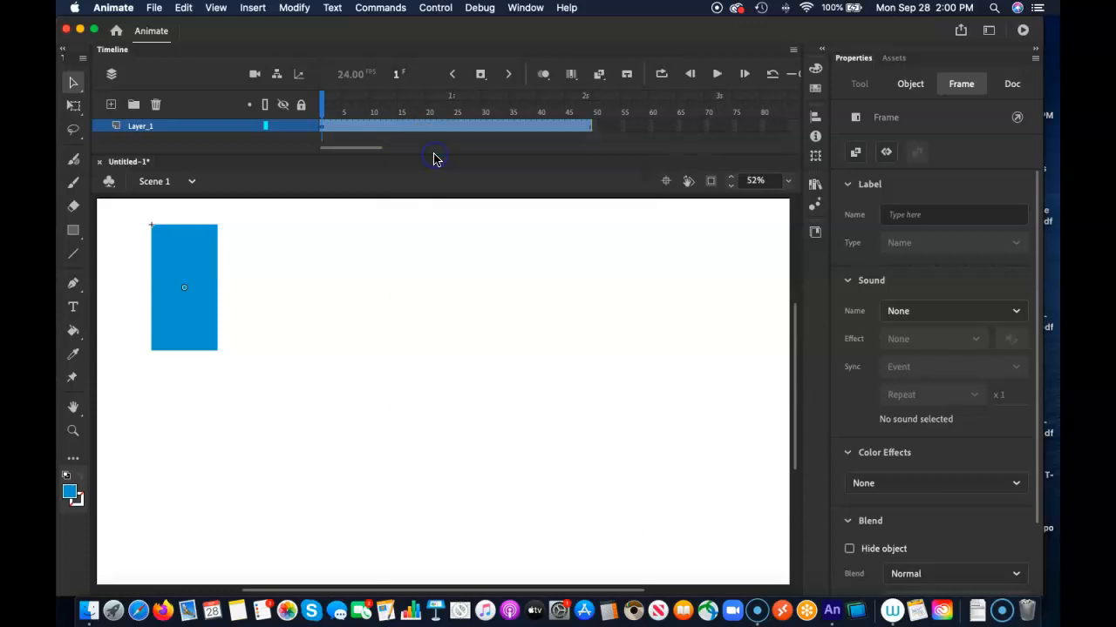
click(608, 125)
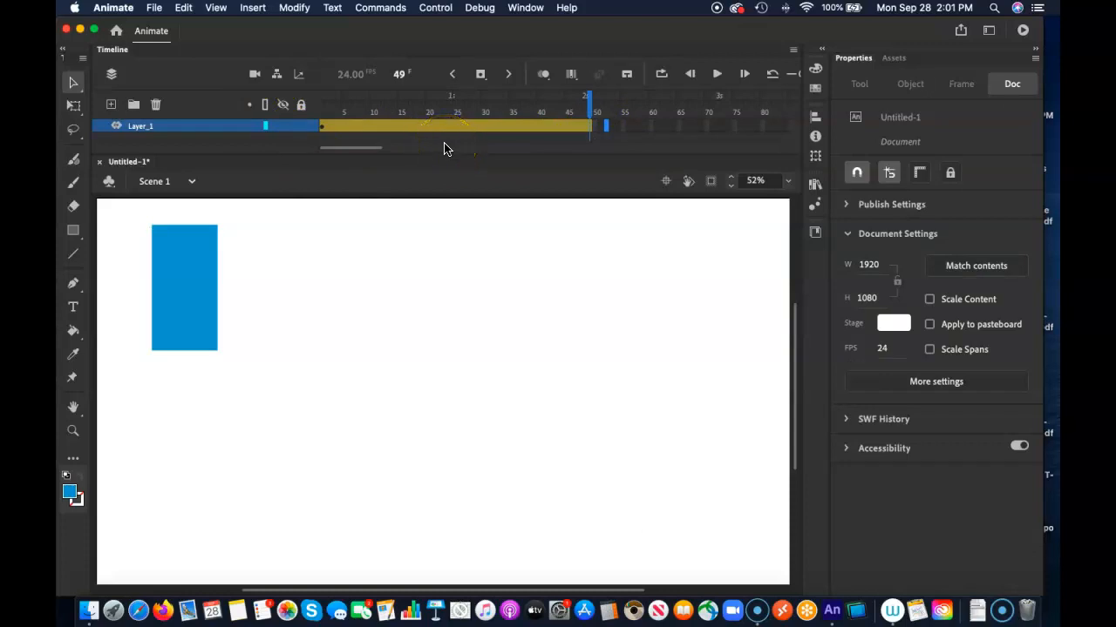
At frame 10, move the rectangle horizontally to about X 728 and bend its motion path downward into a curve
drag(590, 109, 292, 124)
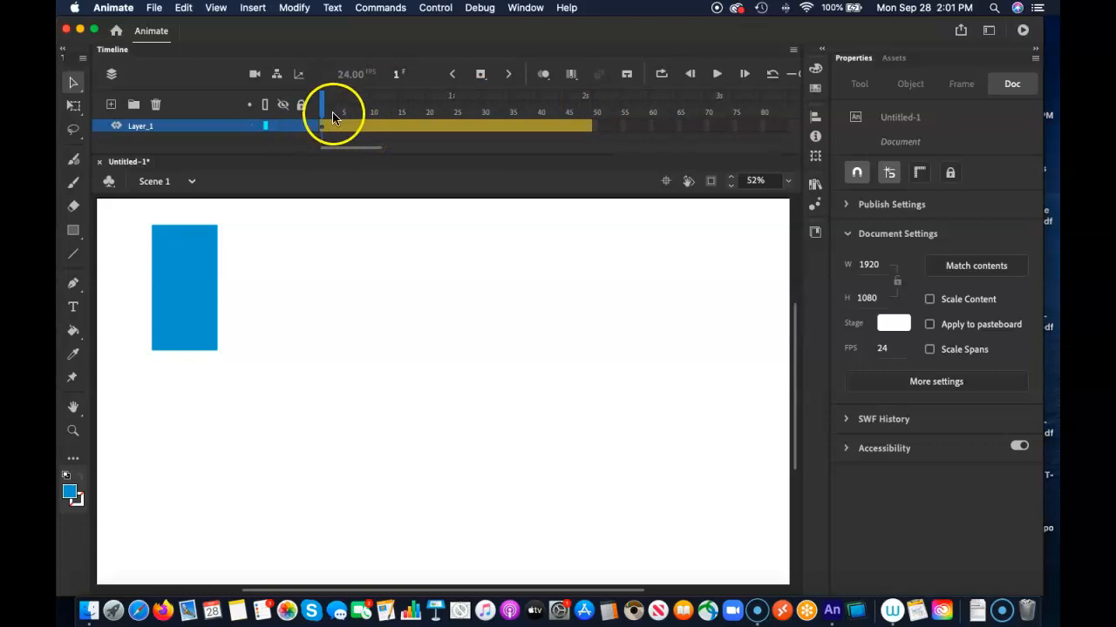
drag(323, 111, 374, 119)
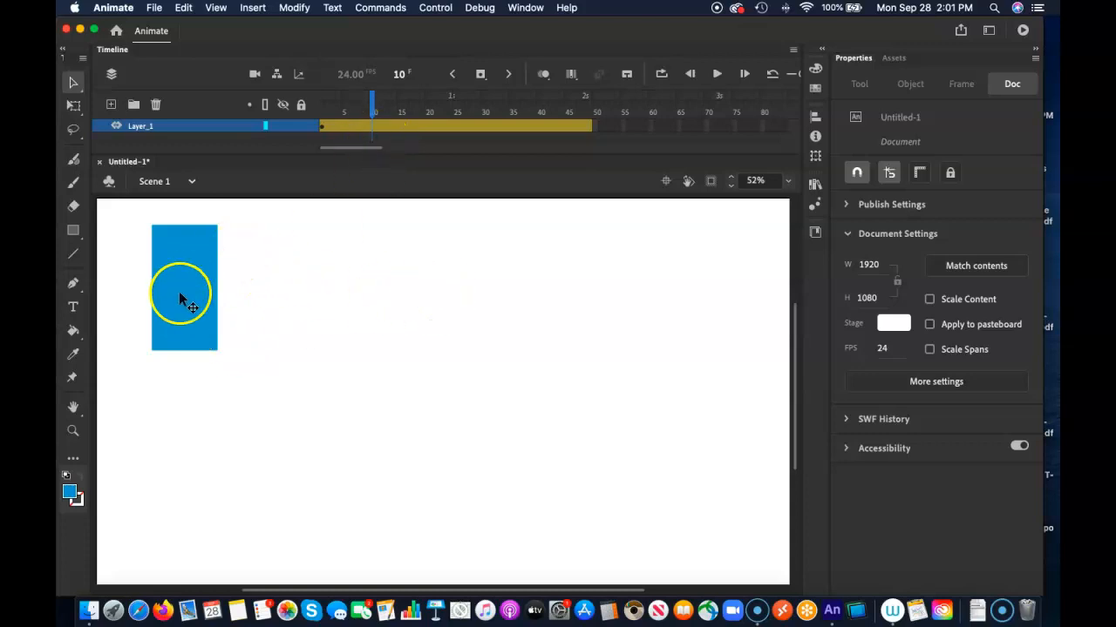
drag(180, 297, 389, 299)
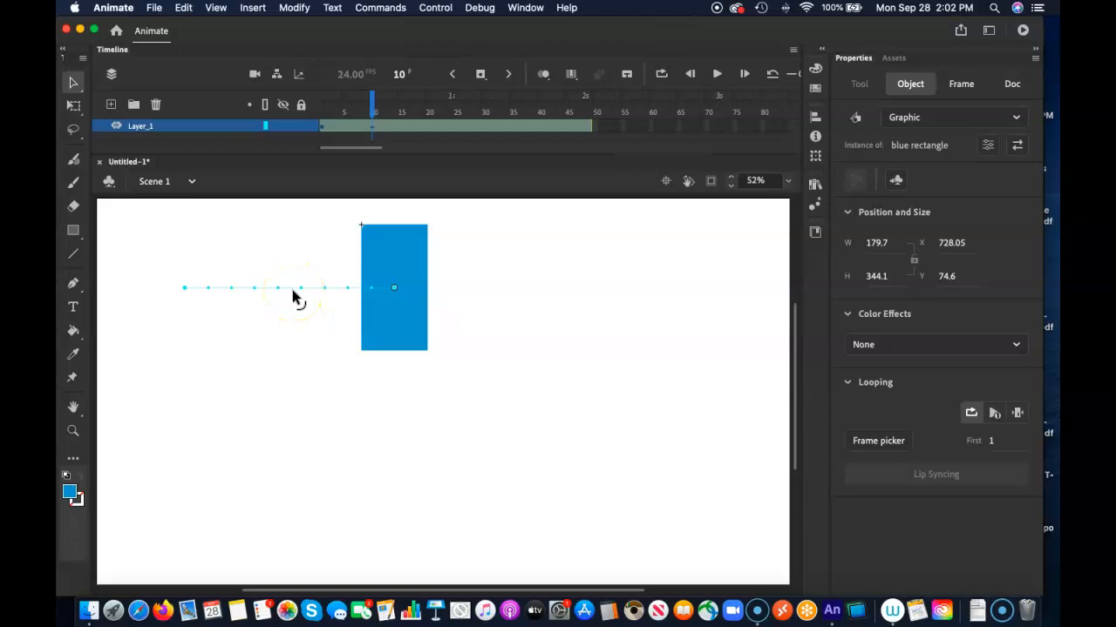
drag(293, 290, 304, 328)
click(371, 126)
At frame 19, move the rectangle to about X 1053, Y 113 and bend the new path segment upward
drag(373, 112, 423, 116)
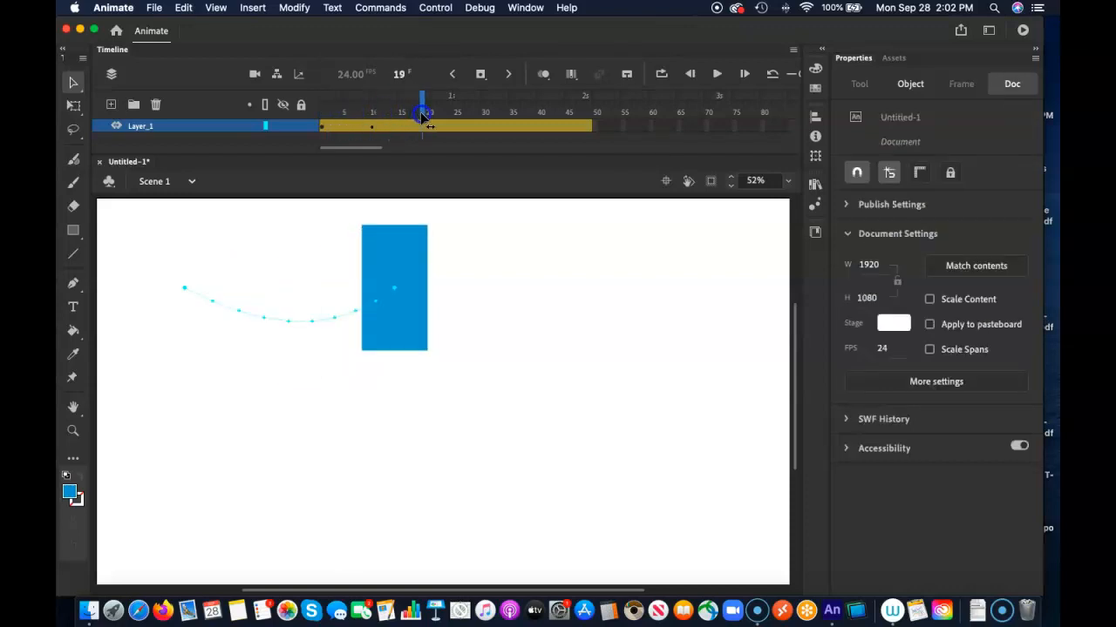
drag(436, 293, 538, 302)
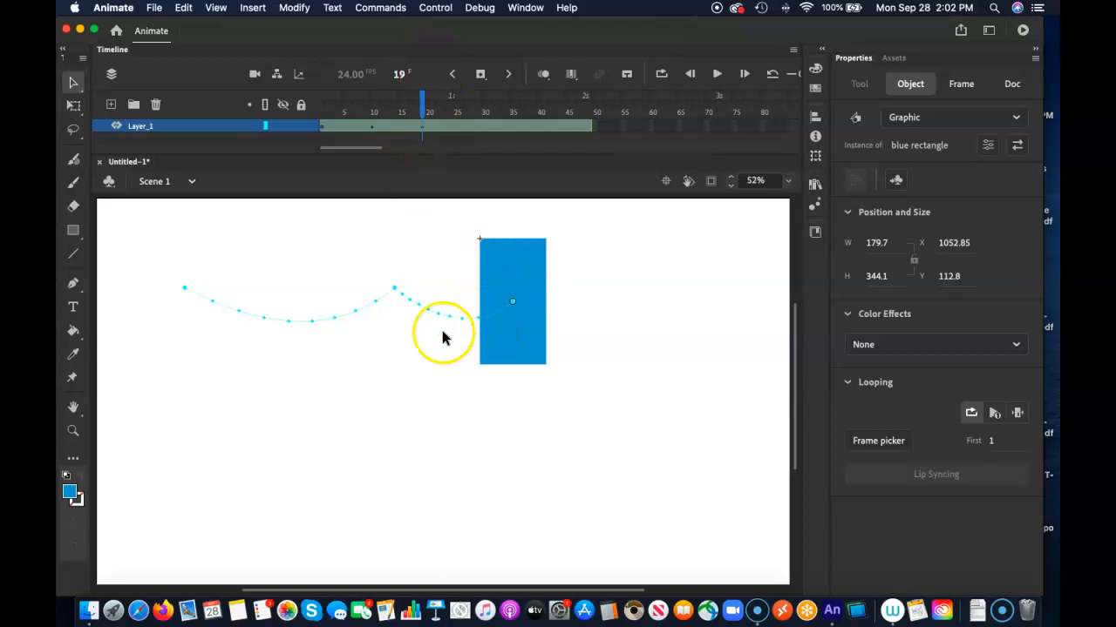
drag(450, 319, 453, 269)
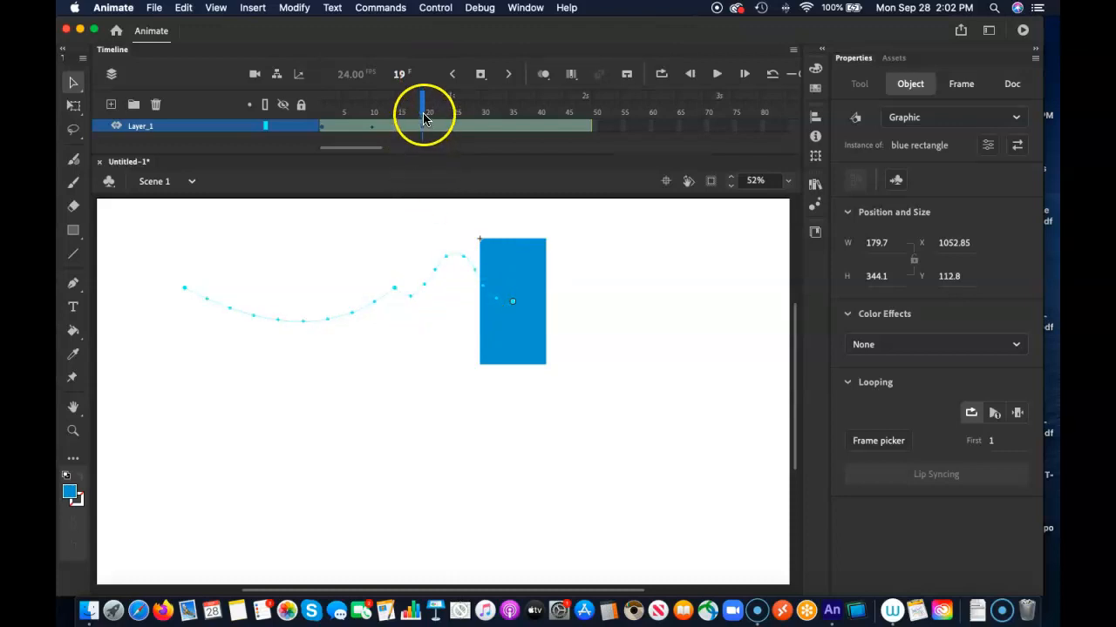
At frame 26, move the rectangle straight across to about X 1580 near the stage's right edge
click(407, 123)
drag(407, 119, 461, 125)
click(520, 253)
drag(520, 250, 713, 248)
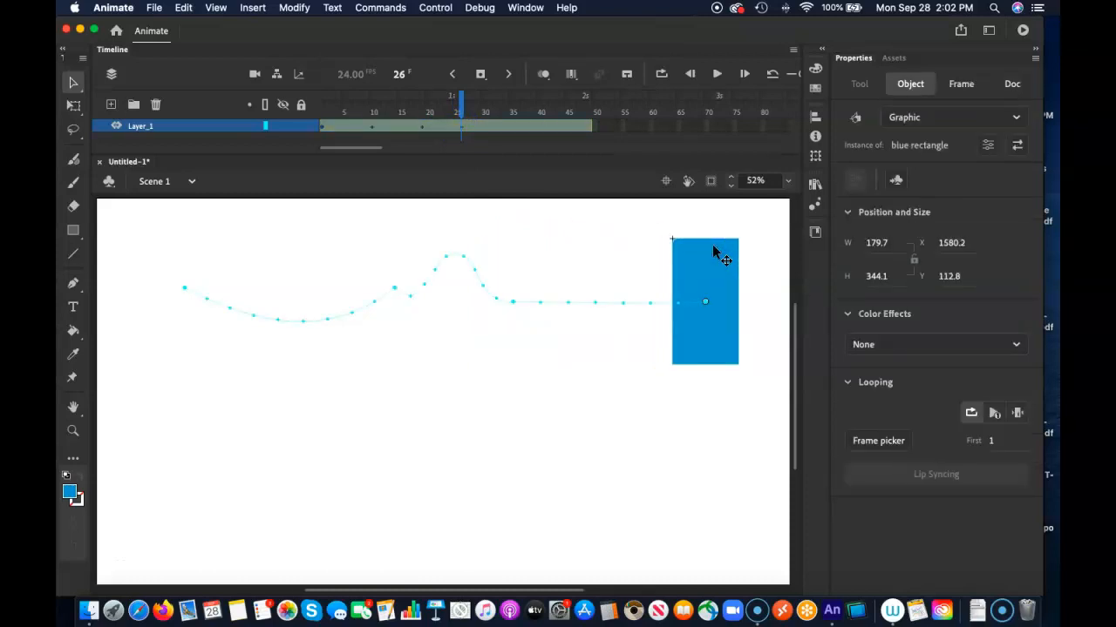
With Free Transform, rotate the rectangle 90 degrees to lie horizontally at frame 30 and turn it back upright at frame 31
click(484, 127)
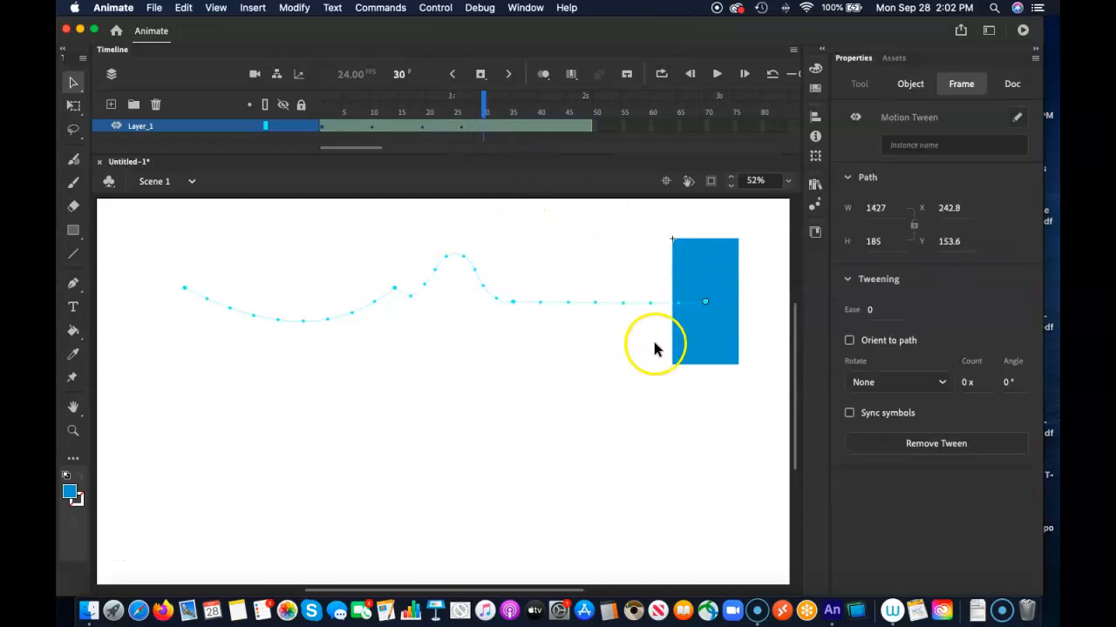
key(q)
drag(747, 380, 547, 399)
mouse_move(487, 108)
mouse_down()
mouse_move(411, 104)
mouse_move(531, 106)
mouse_move(321, 107)
mouse_move(489, 102)
mouse_up()
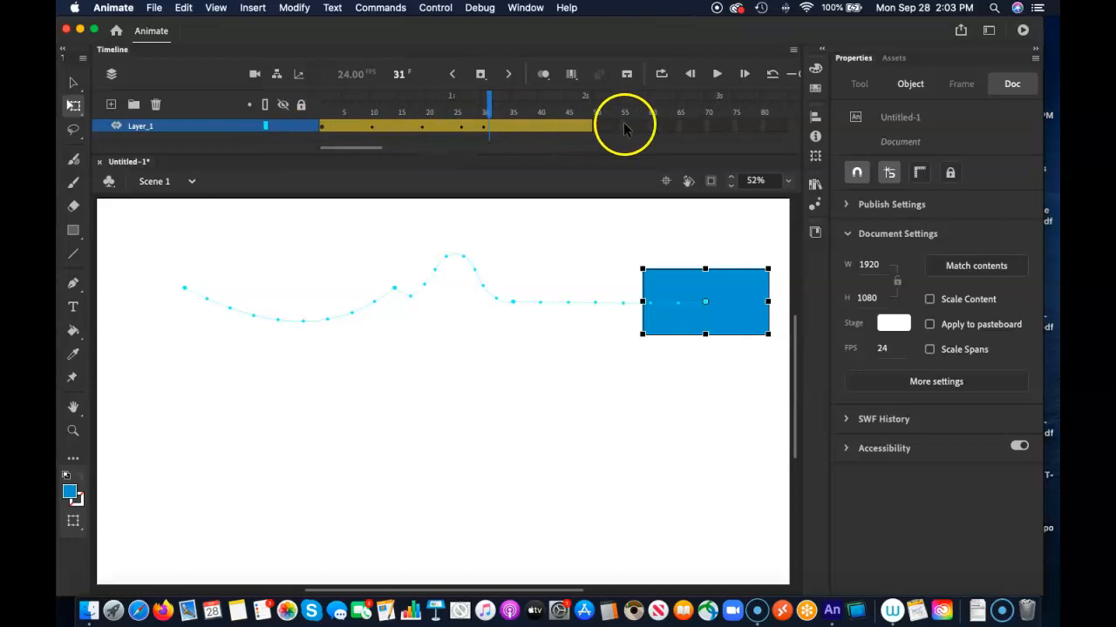
drag(642, 351, 740, 379)
At frame 37, move the rectangle straight down to about Y 627
drag(494, 111, 522, 154)
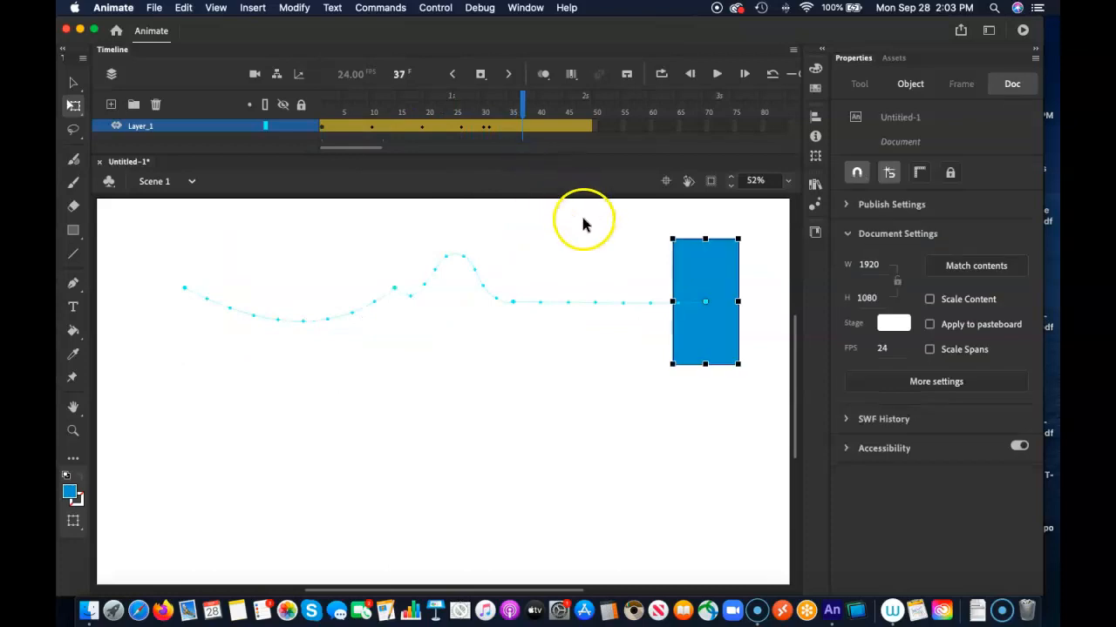
drag(711, 320, 703, 504)
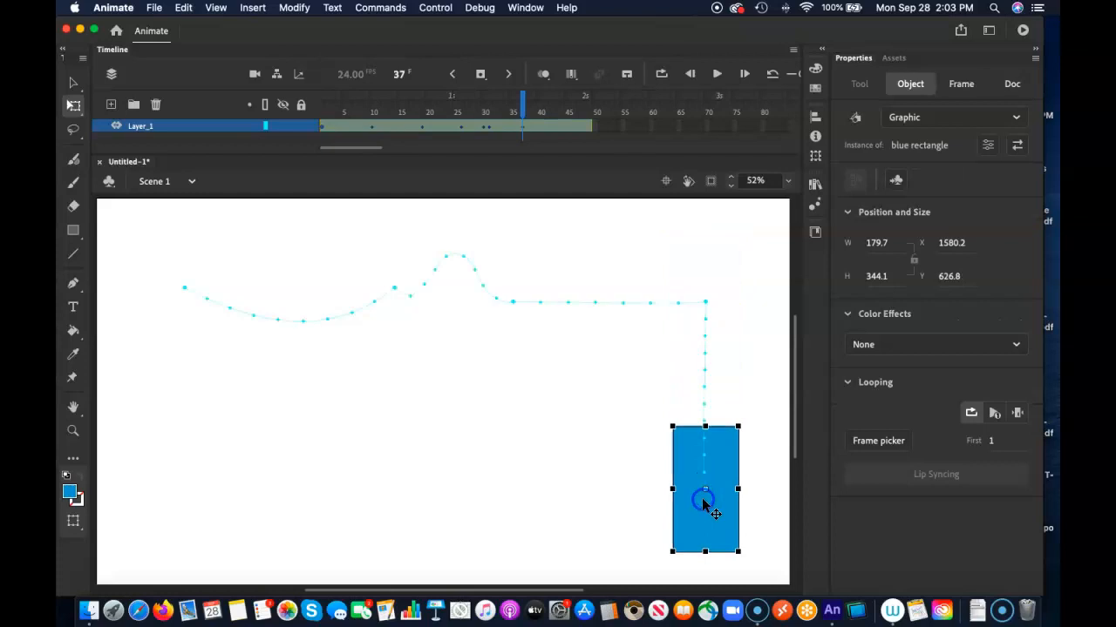
Move the rectangle straight left to about X 384 at frame 44, and diagonally up to about X 923, Y 321 at frame 49
click(547, 114)
drag(548, 115, 562, 112)
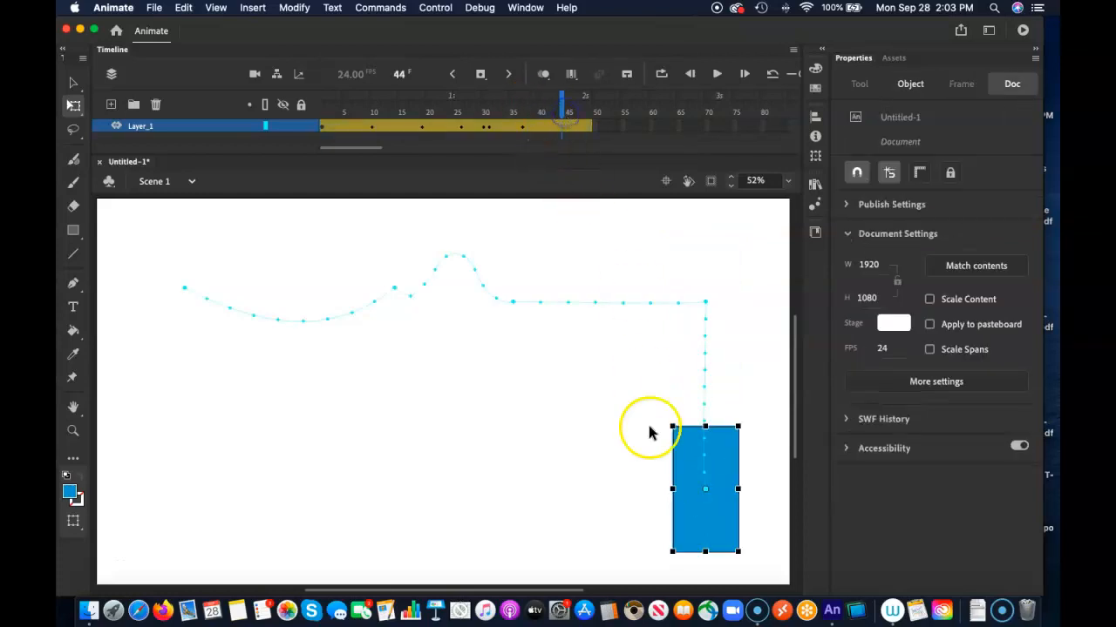
drag(705, 512, 262, 519)
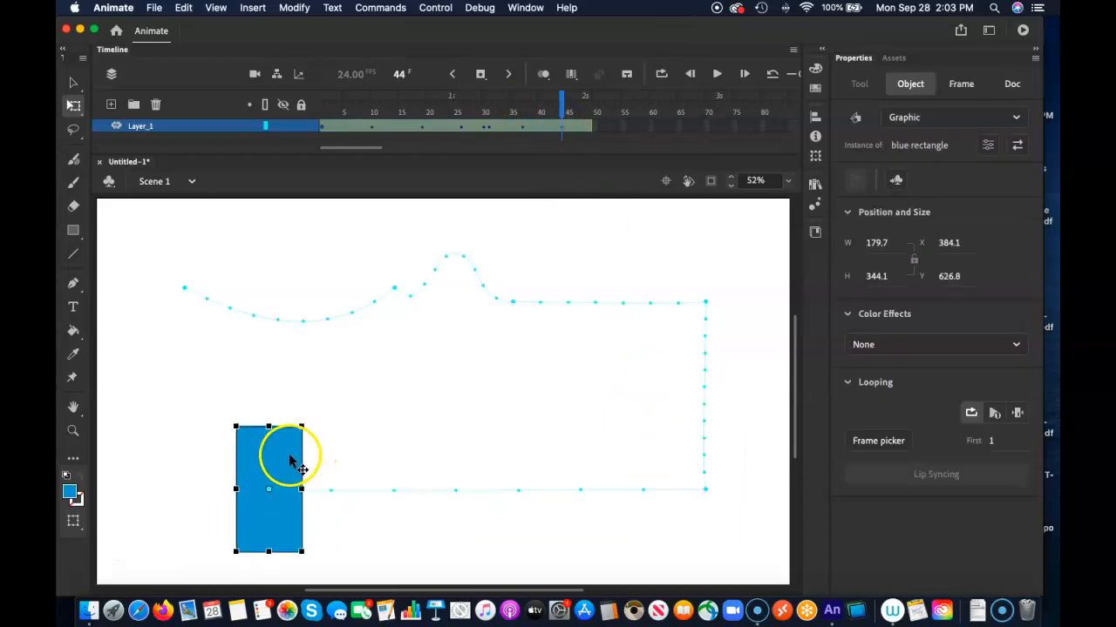
drag(566, 110, 592, 122)
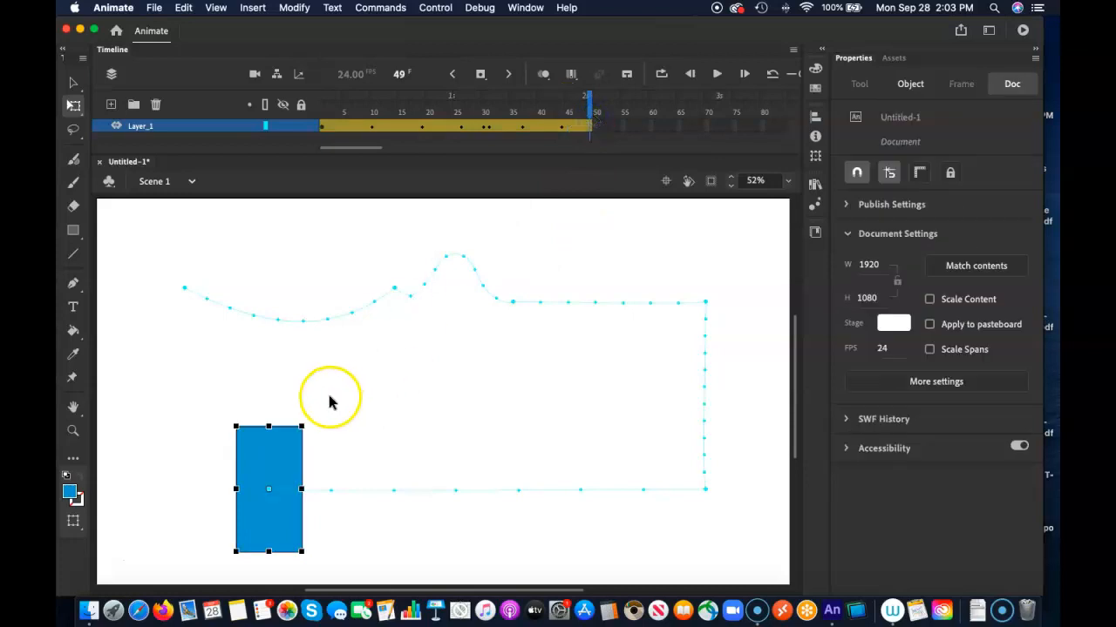
drag(282, 461, 472, 349)
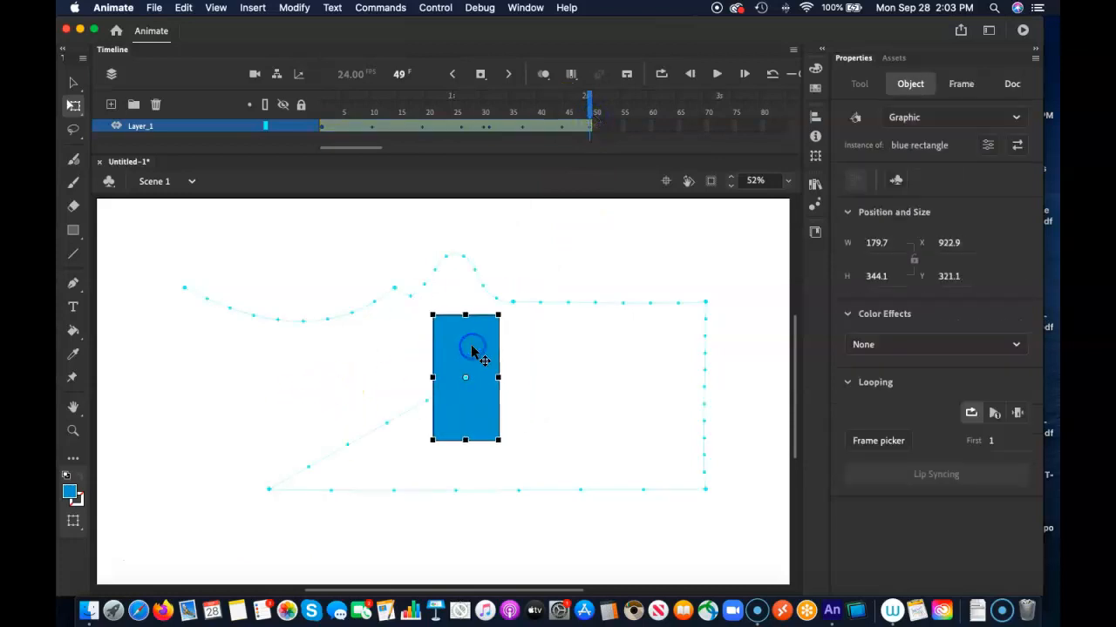
Preview the rectangle's motion along the whole path by playing the tween and scrubbing through it back to frame 1
key(Return)
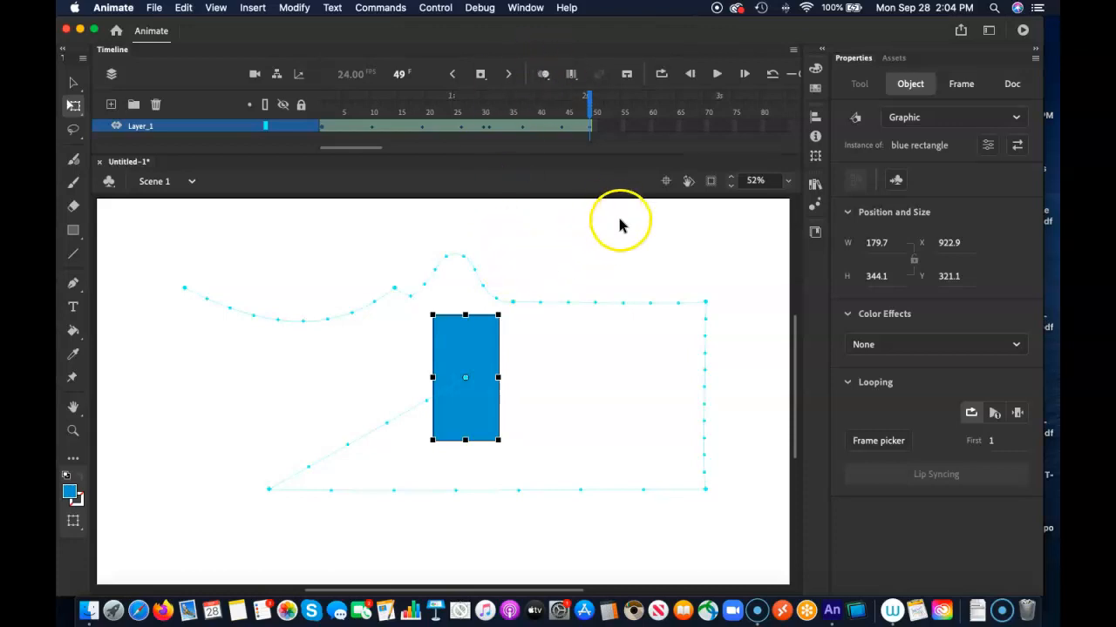
drag(502, 315, 550, 281)
drag(588, 105, 256, 149)
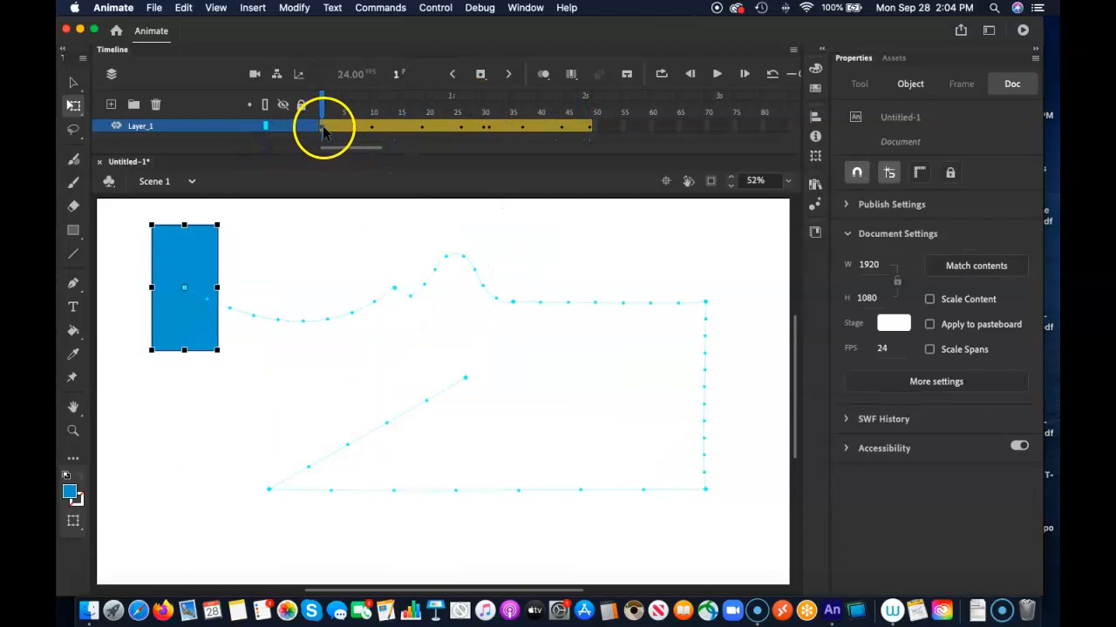
click(571, 127)
drag(572, 112, 296, 123)
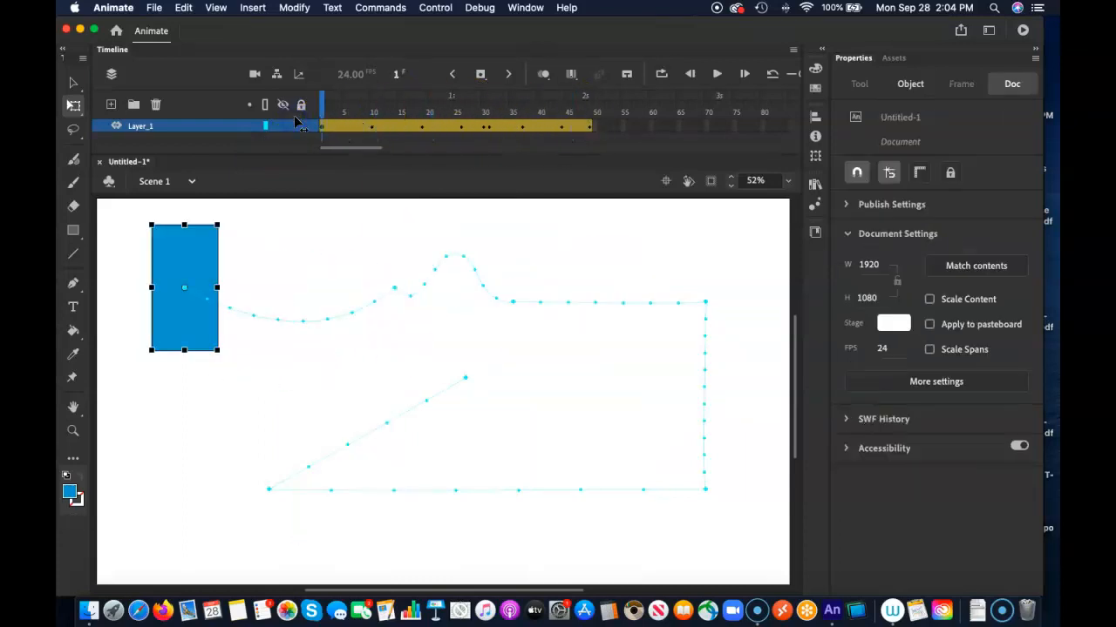